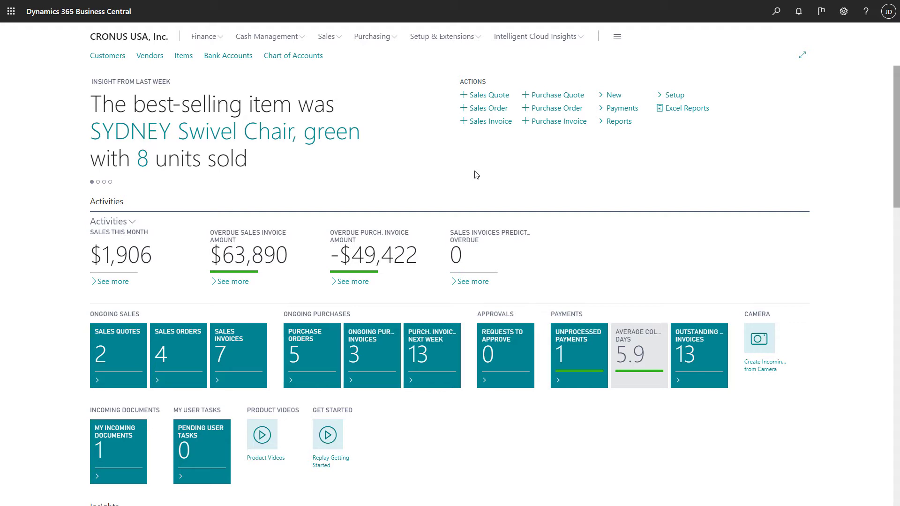
- Search for "Currency exchange rates" and open the Currency Exchange Rate Services page
left_click(777, 12)
type("Curr")
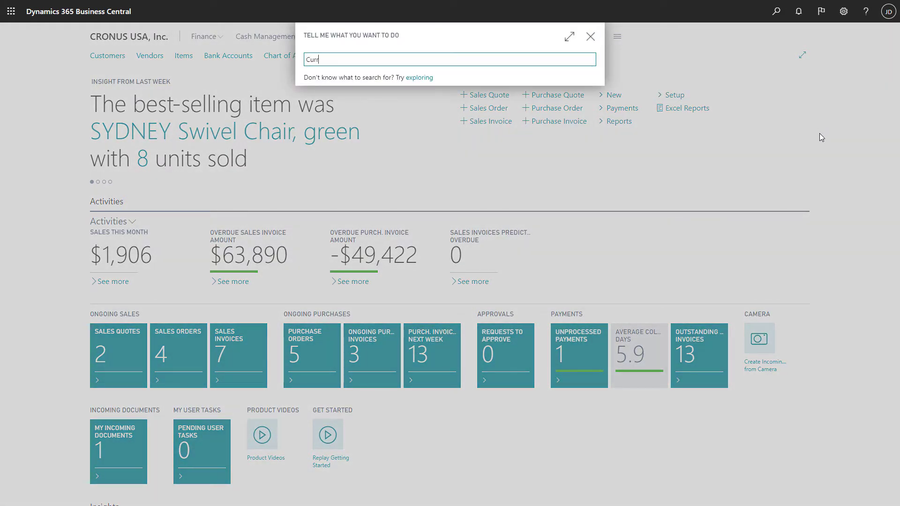
type("ency exchange r")
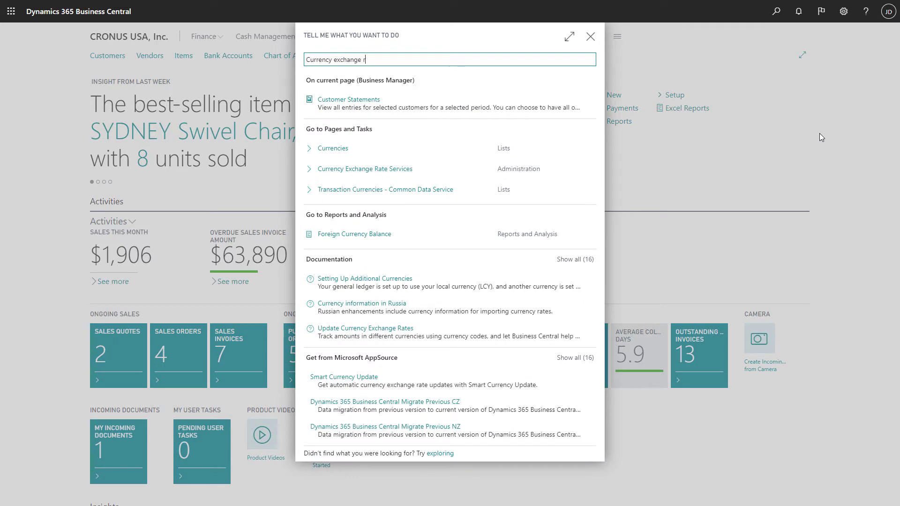
type("ates")
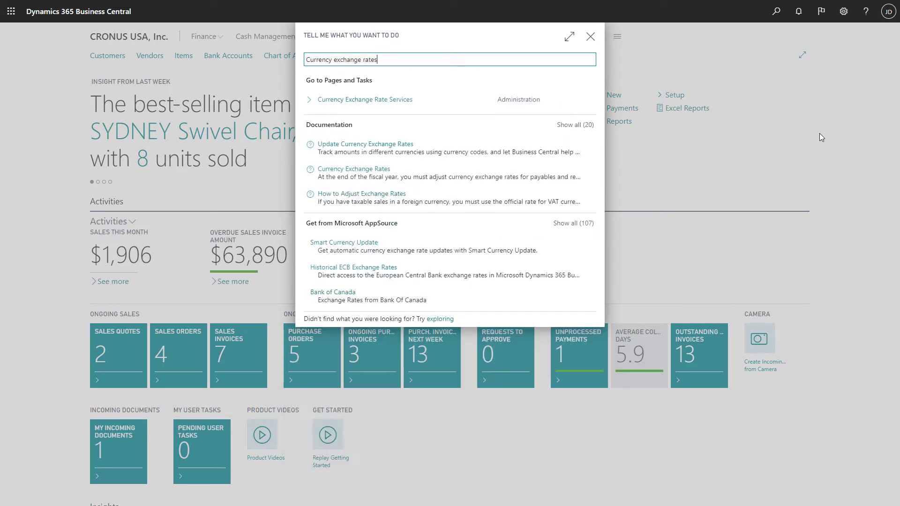
left_click(409, 101)
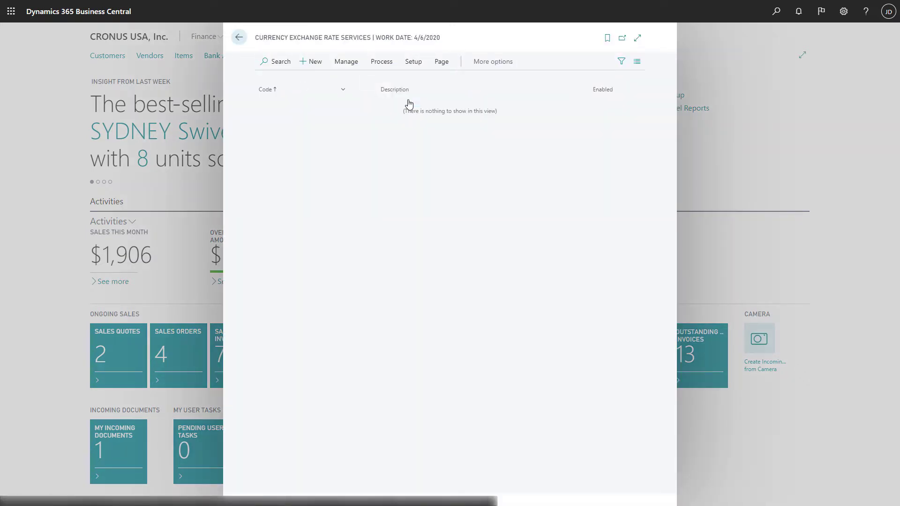
- Create a new exchange rate service with code ECB and description European Central Bank
left_click(313, 68)
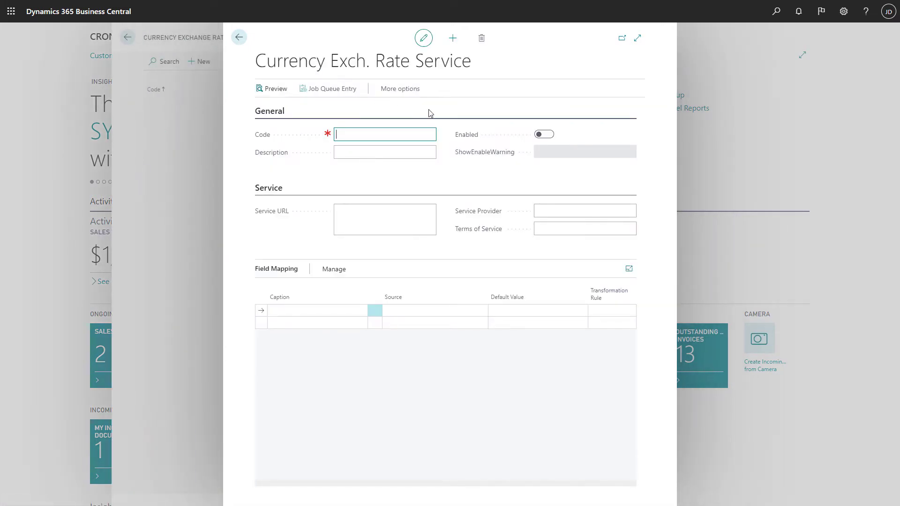
type("ECB")
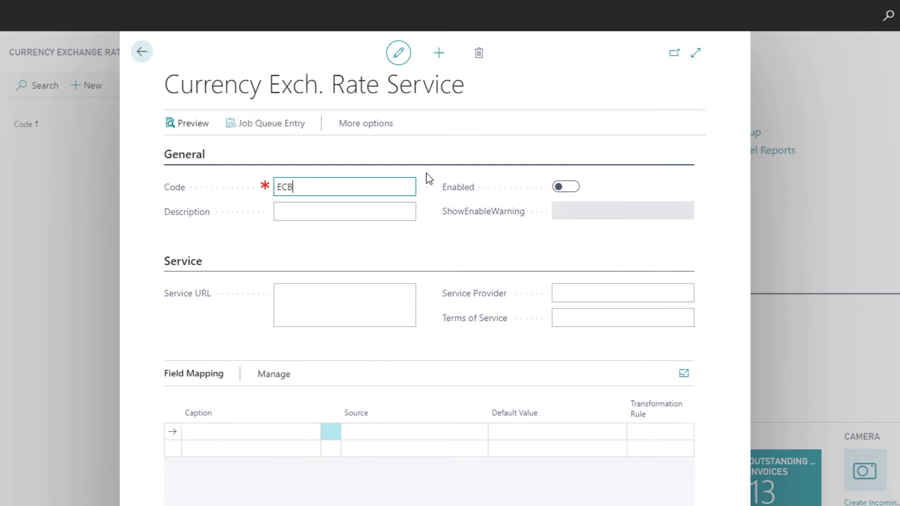
left_click(393, 210)
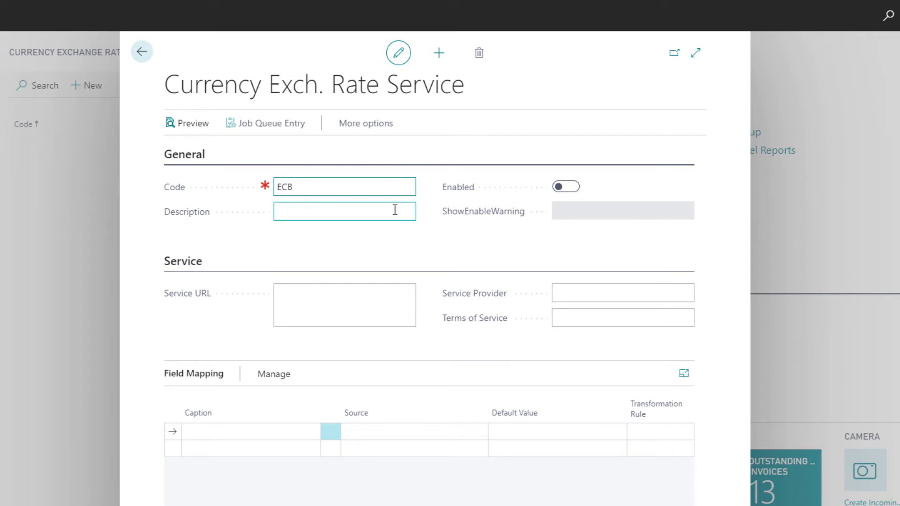
type("Eu")
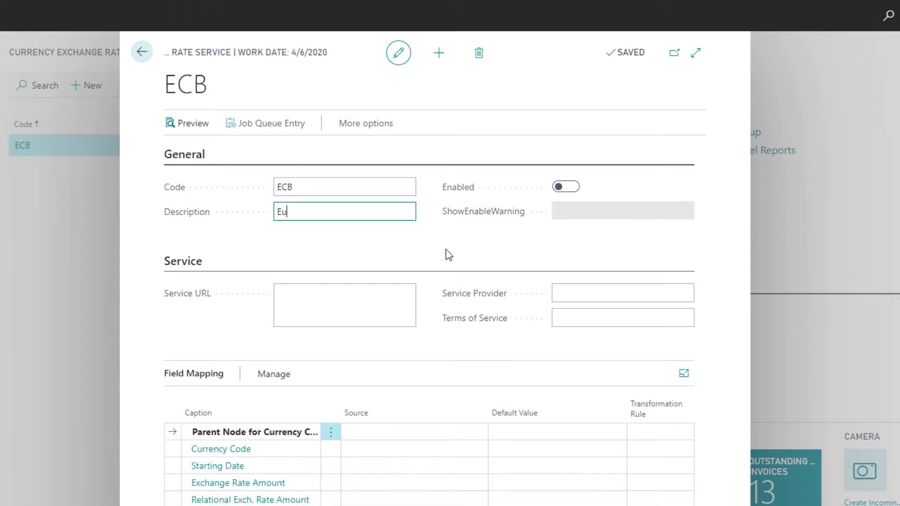
type("ropean Central Bank")
left_click(446, 249)
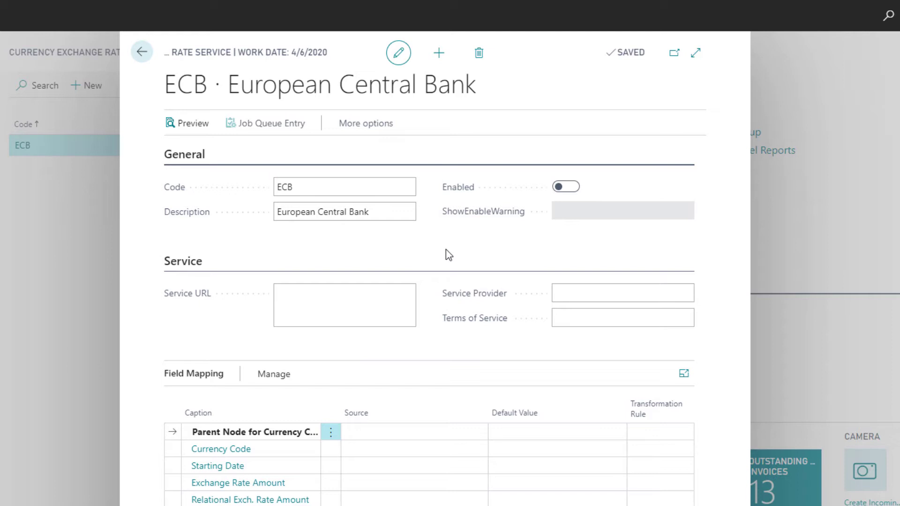
left_click(390, 304)
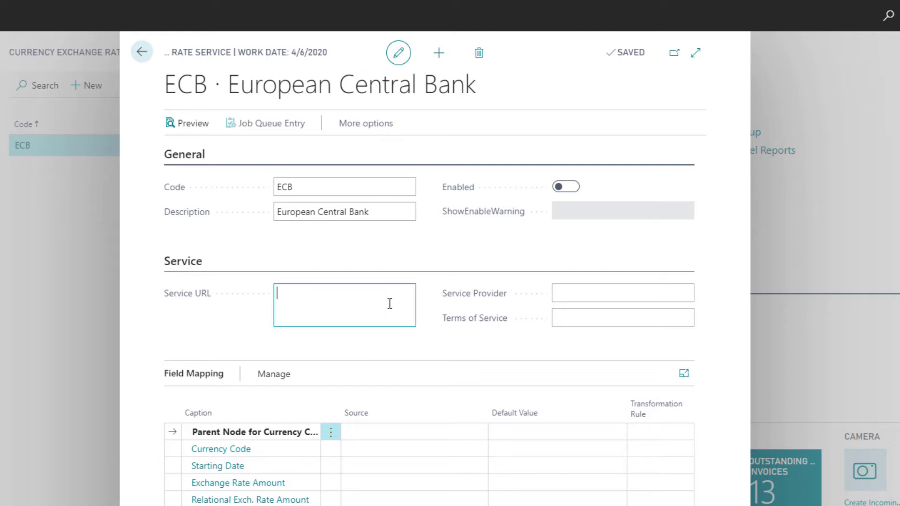
type("https://www.ecb.europa.eu/stats/eurofxref/eurofxref-daily.xml")
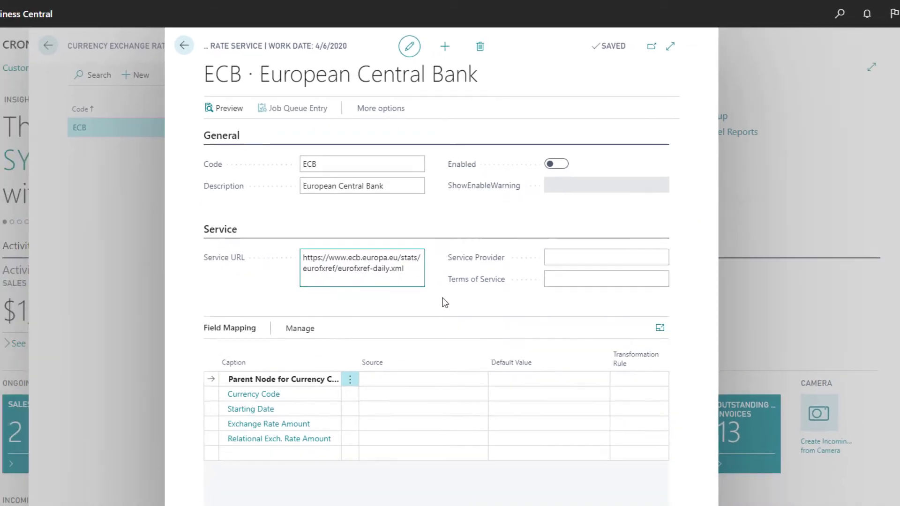
left_click(436, 339)
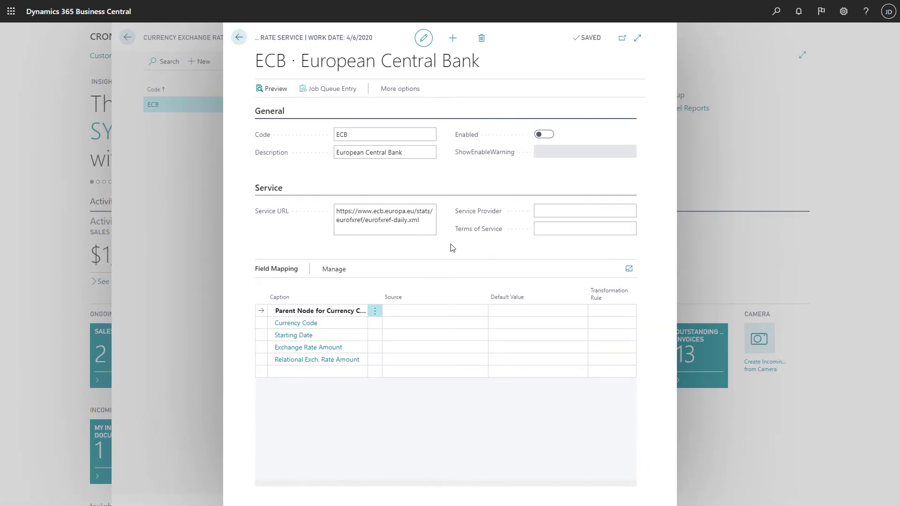
- Map the source of Parent Node for Currency Code to the outermost Cube element, /gesmes:Envelope/Cube
left_click(453, 310)
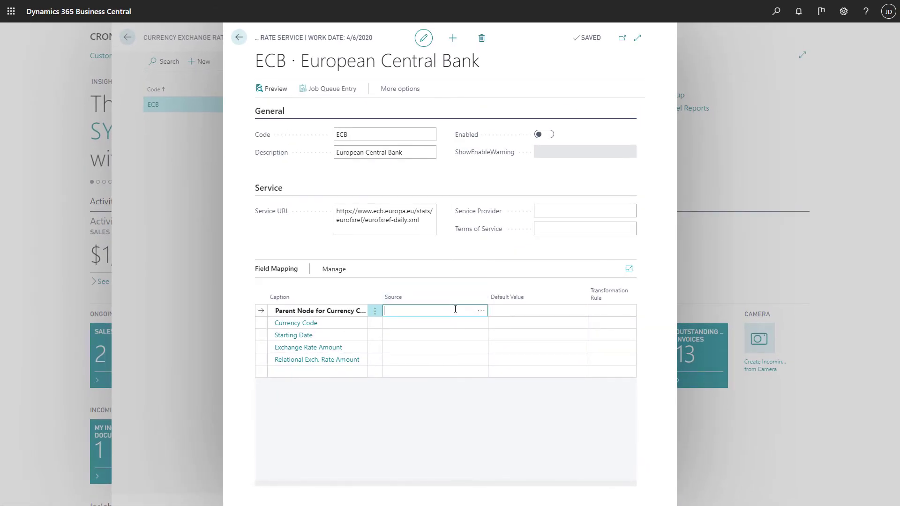
left_click(481, 312)
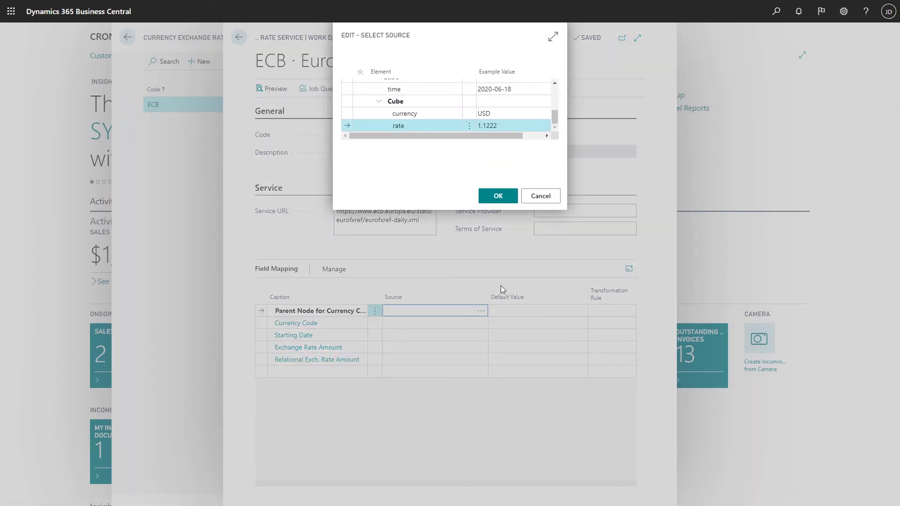
left_click(552, 36)
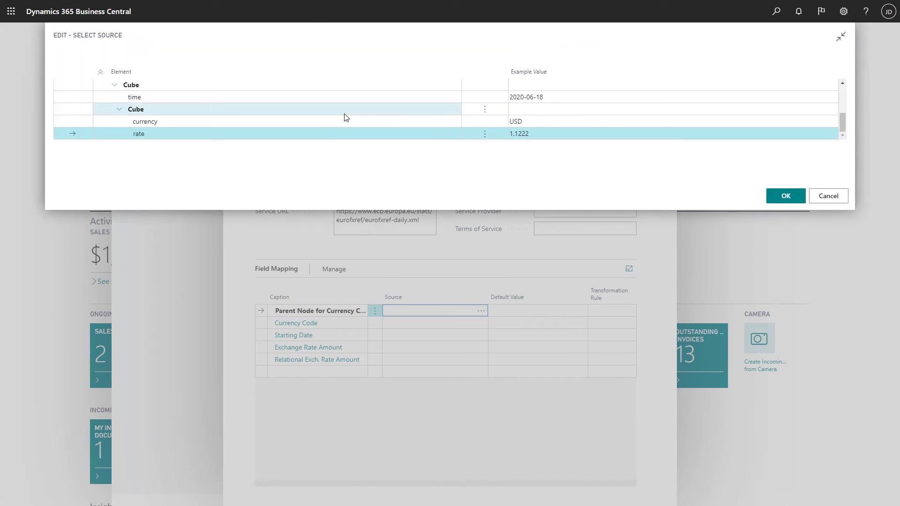
scroll(345, 117, "up", 2)
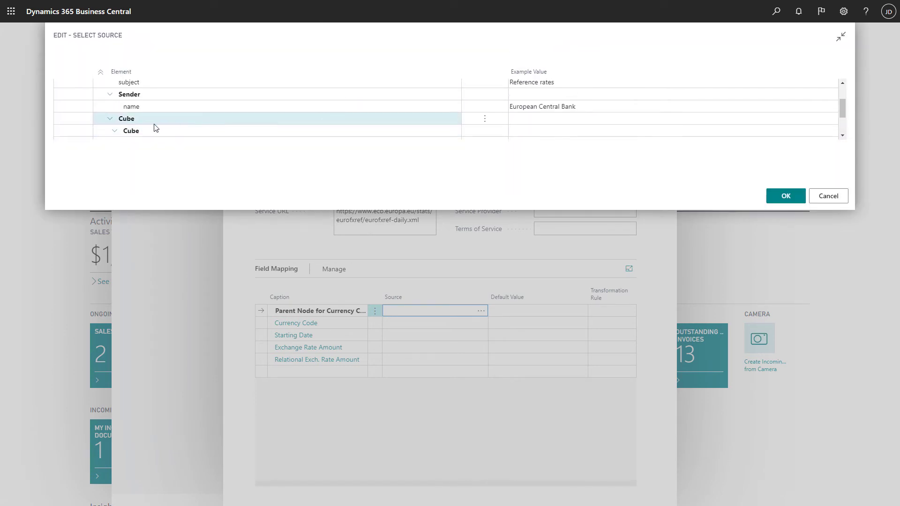
left_click(73, 123)
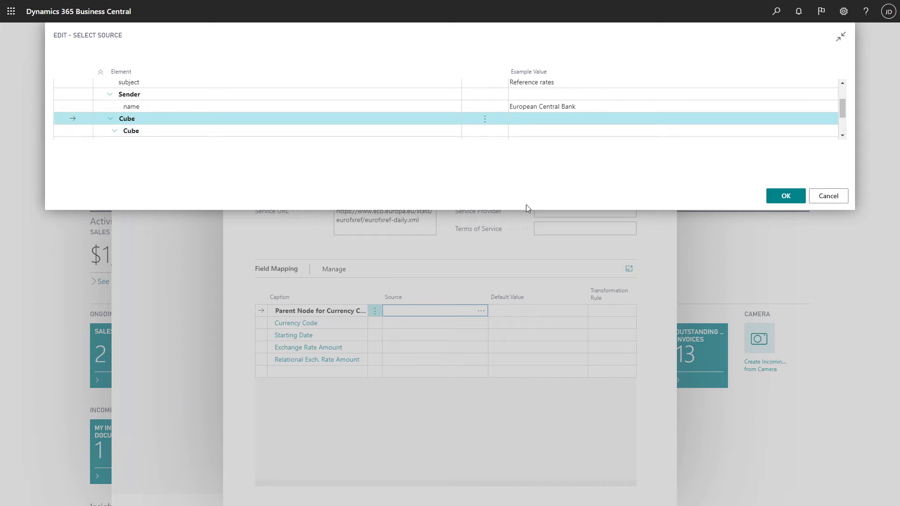
left_click(779, 196)
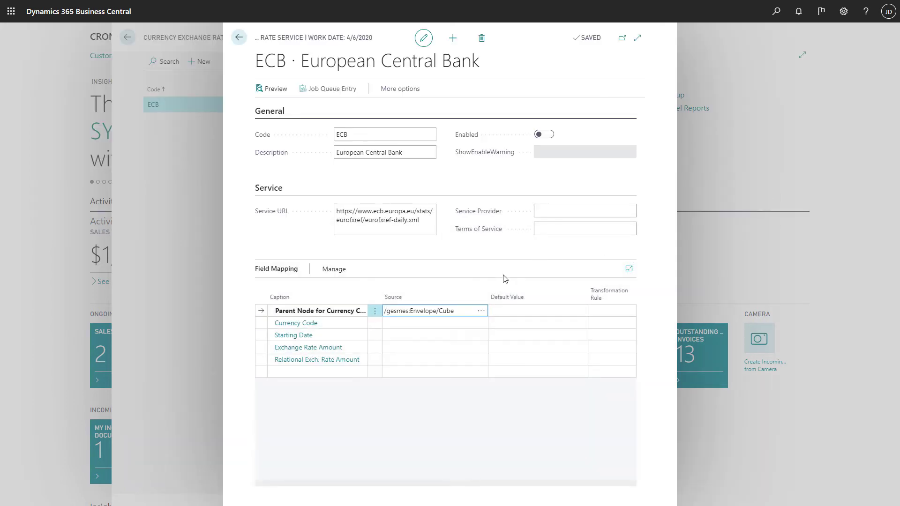
left_click(487, 274)
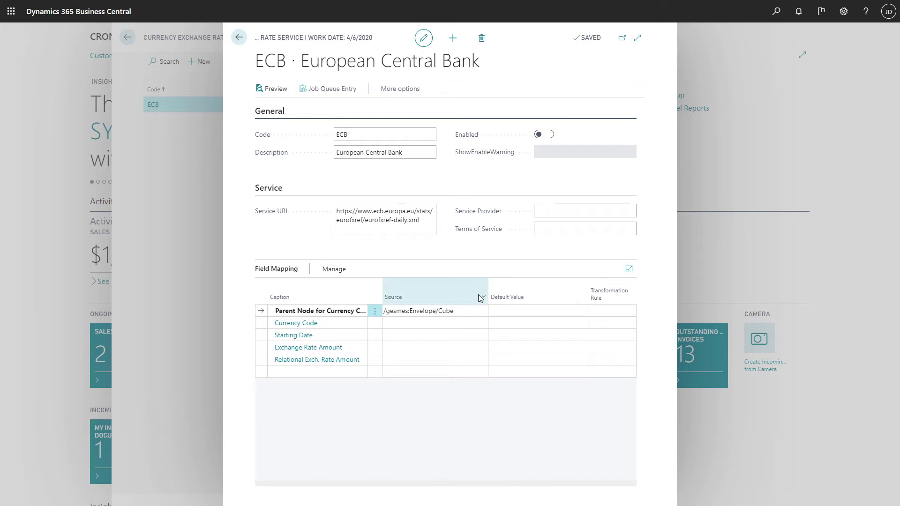
- Map the source of Currency Code to the currency element under the innermost Cube
left_click(468, 323)
left_click(482, 324)
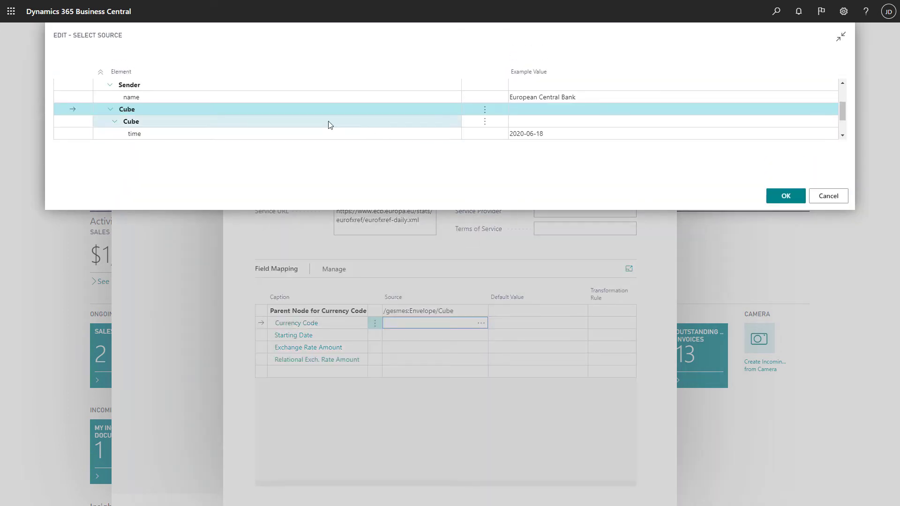
scroll(329, 125, "down", 1)
left_click(74, 121)
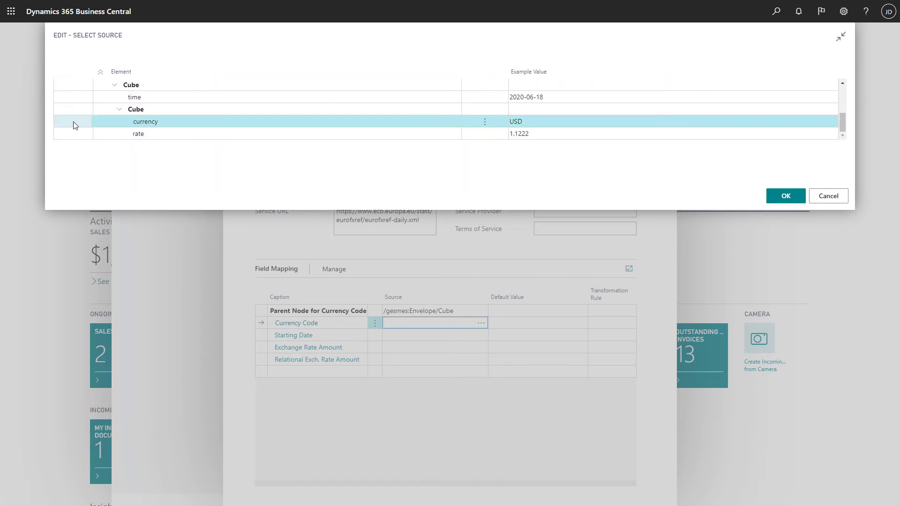
left_click(790, 198)
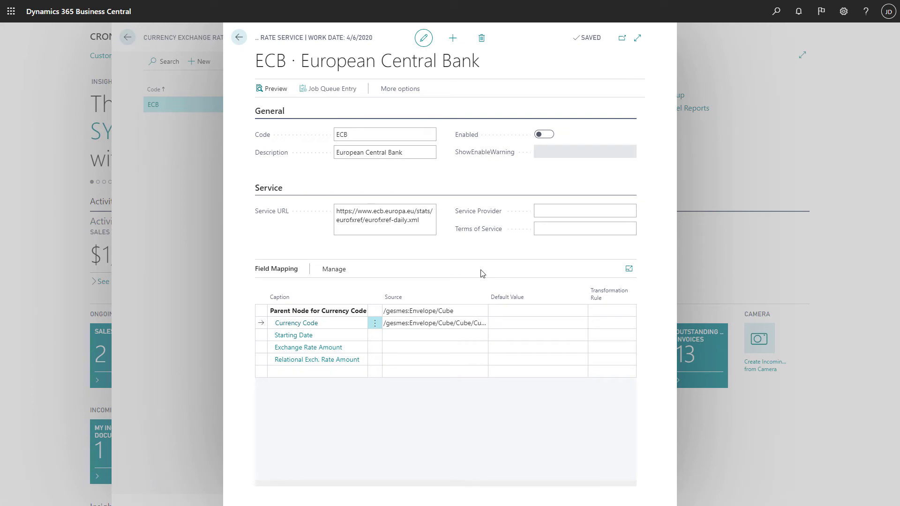
- Map the source of Starting Date to the time element and check its available transformation rules without choosing one
left_click(467, 335)
left_click(480, 335)
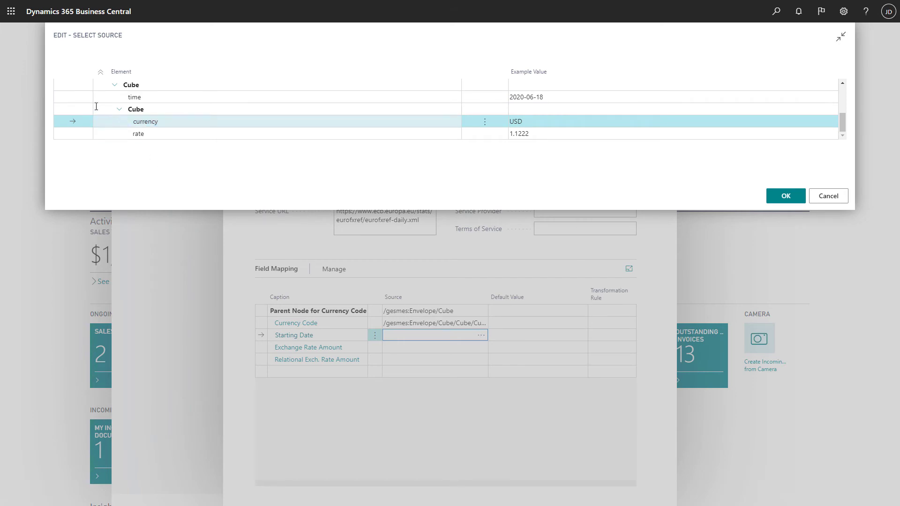
left_click(84, 99)
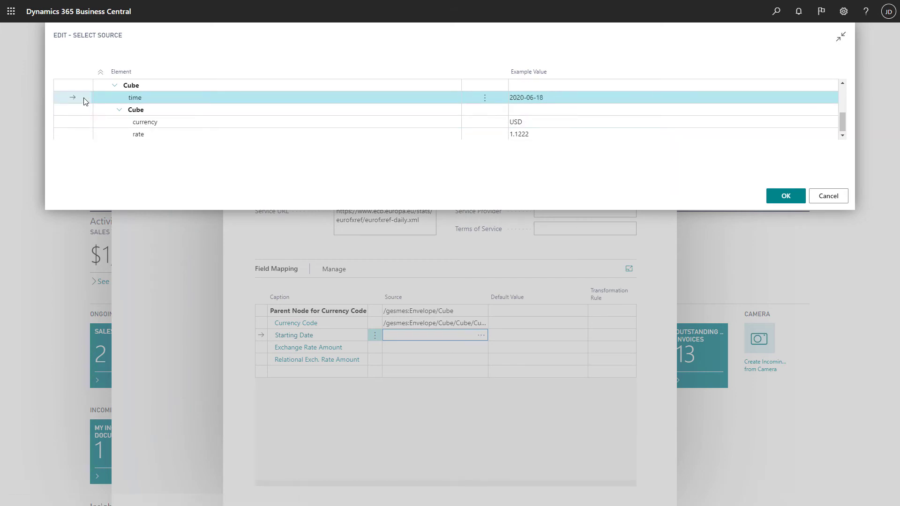
left_click(786, 196)
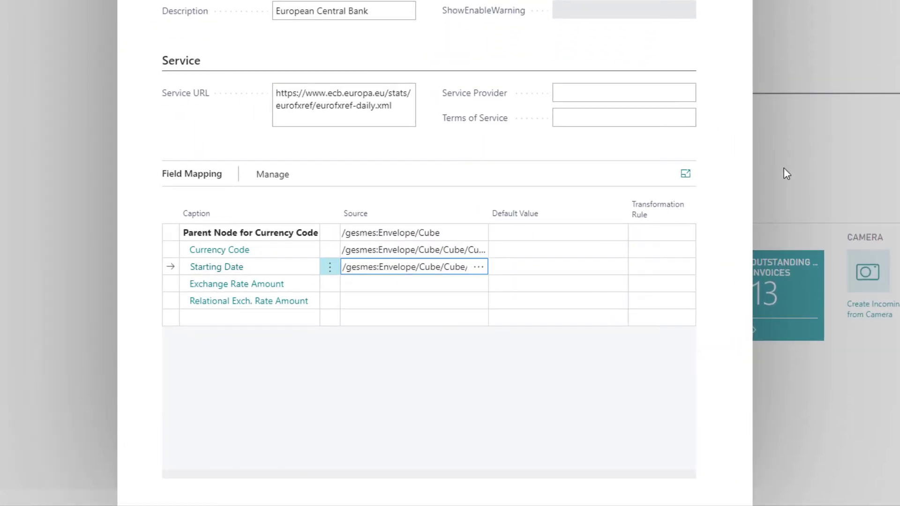
left_click(661, 266)
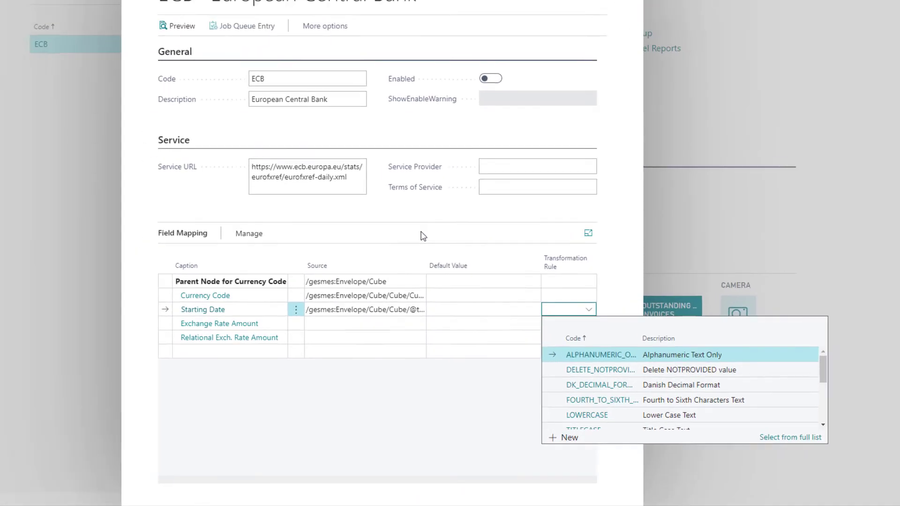
left_click(320, 177)
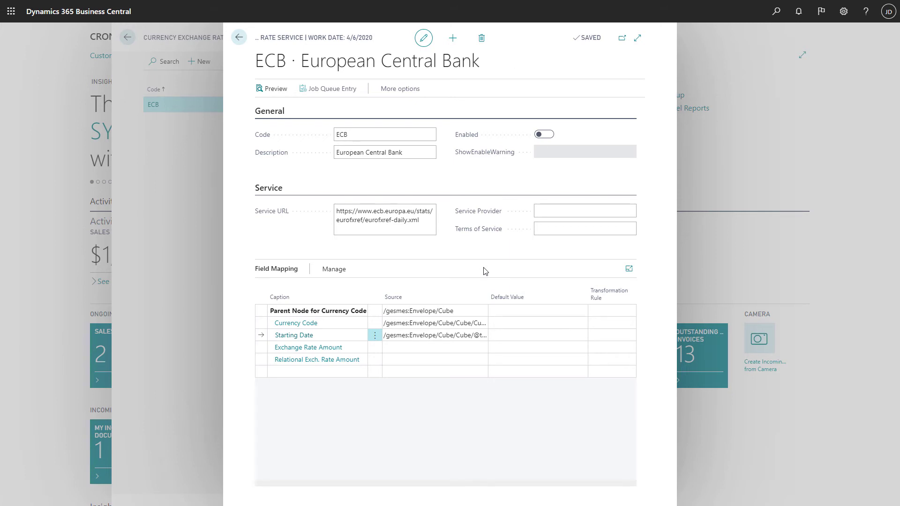
- Set the default value of Exchange Rate Amount to 1 in the field mapping
left_click(515, 349)
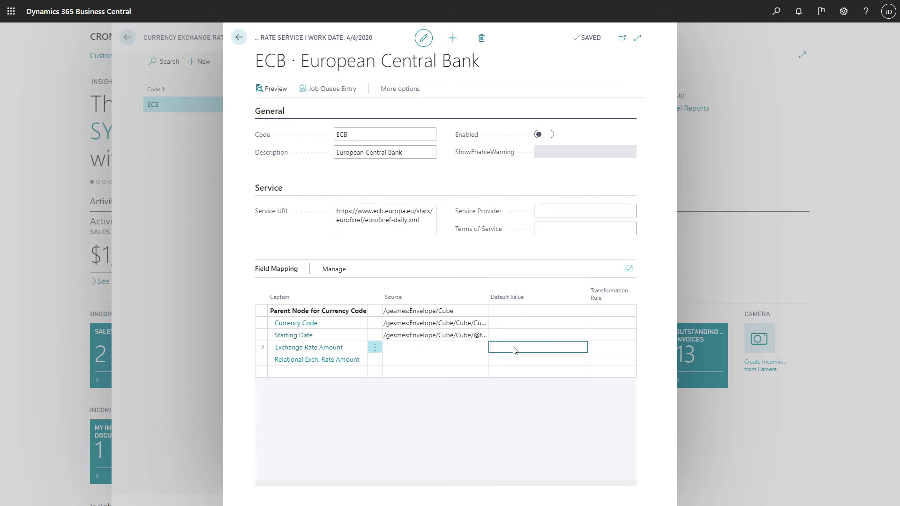
type("1")
left_click(461, 276)
- Map the source of Relational Exch. Rate Amount to the rate element under the innermost Cube
left_click(469, 361)
left_click(480, 361)
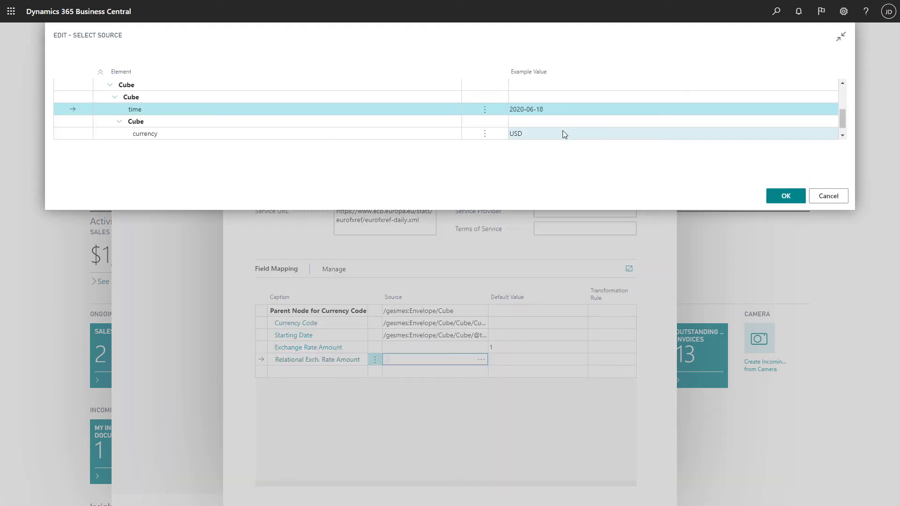
scroll(562, 131, "down", 1)
left_click(73, 134)
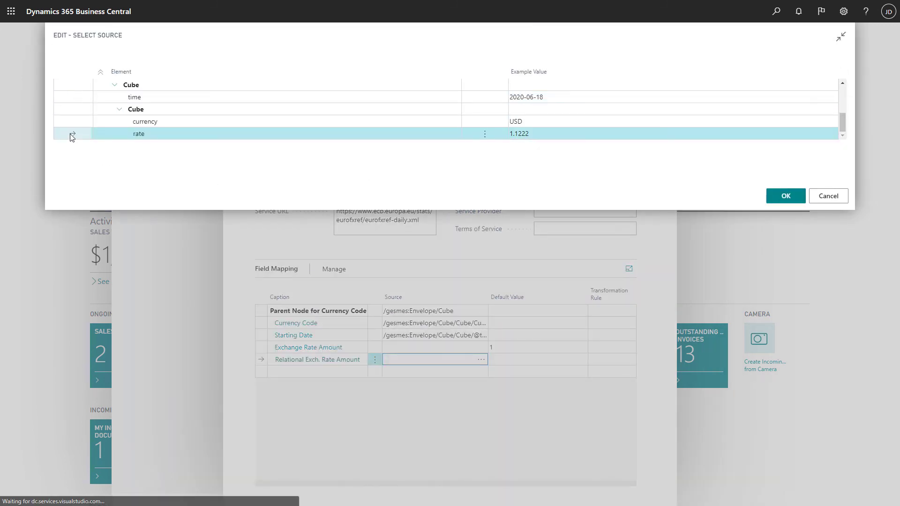
left_click(785, 196)
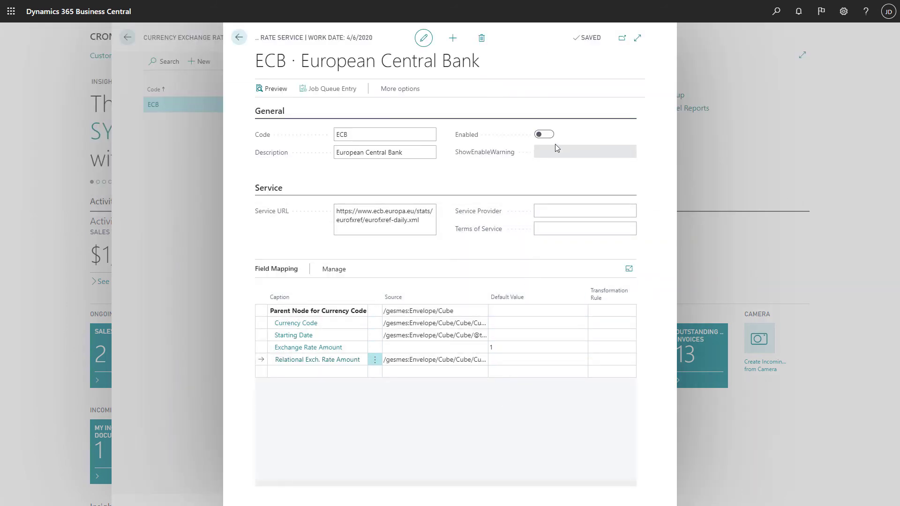
- Enable the ECB exchange rate service and open its job queue entry
left_click(545, 135)
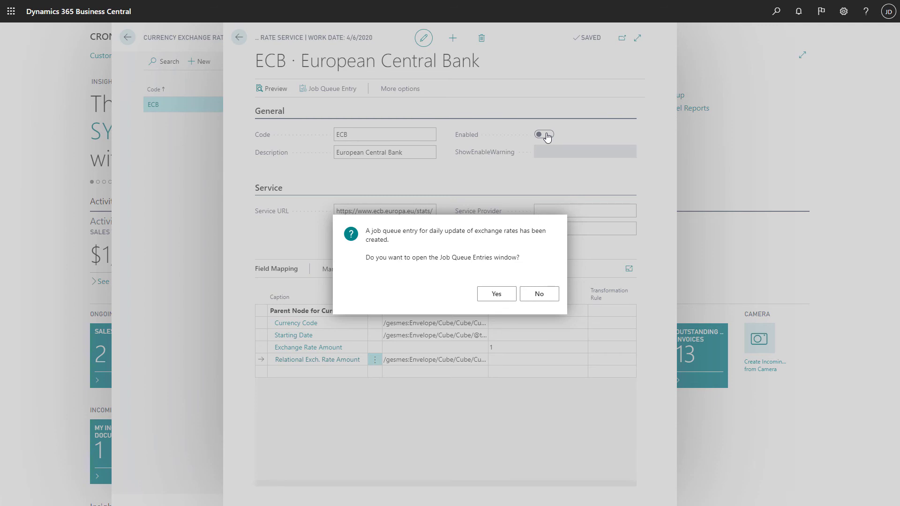
left_click(496, 296)
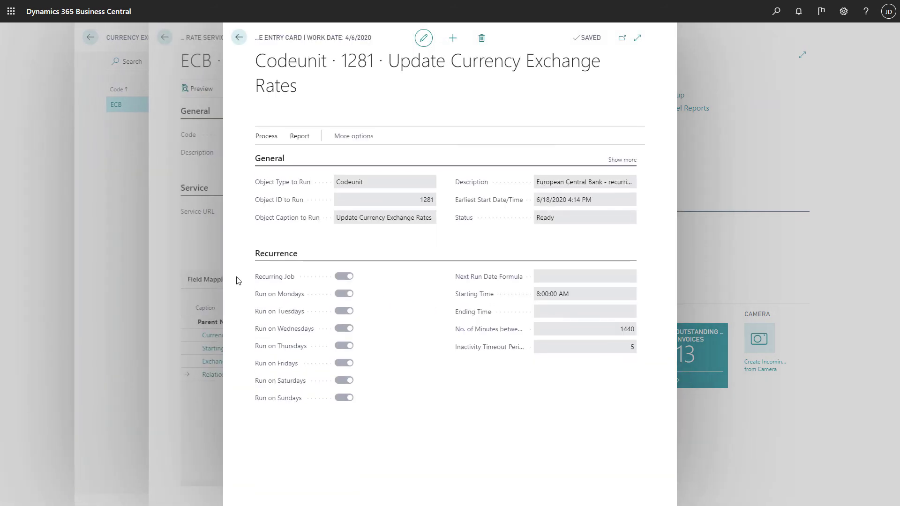
- Put the Update Currency Exchange Rates job on hold to access its recurrence settings, and set its status back to Ready
left_click(267, 136)
left_click(367, 156)
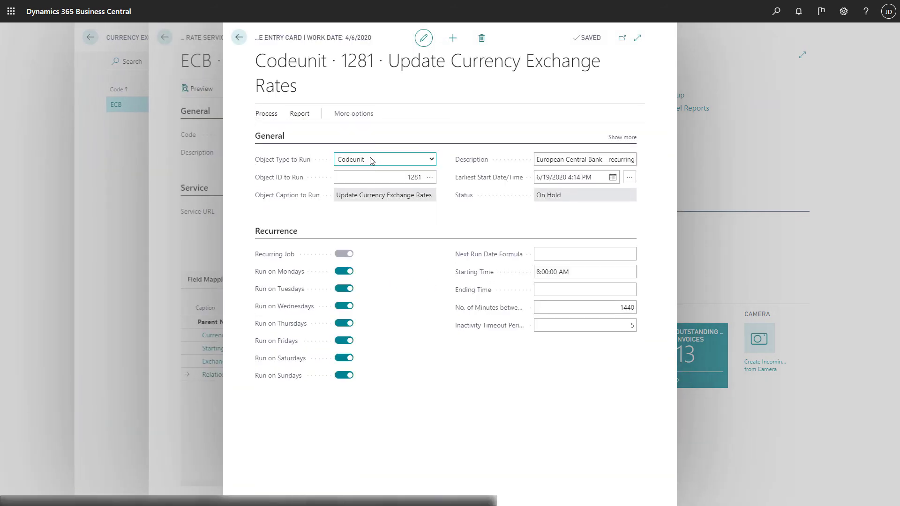
left_click(350, 275)
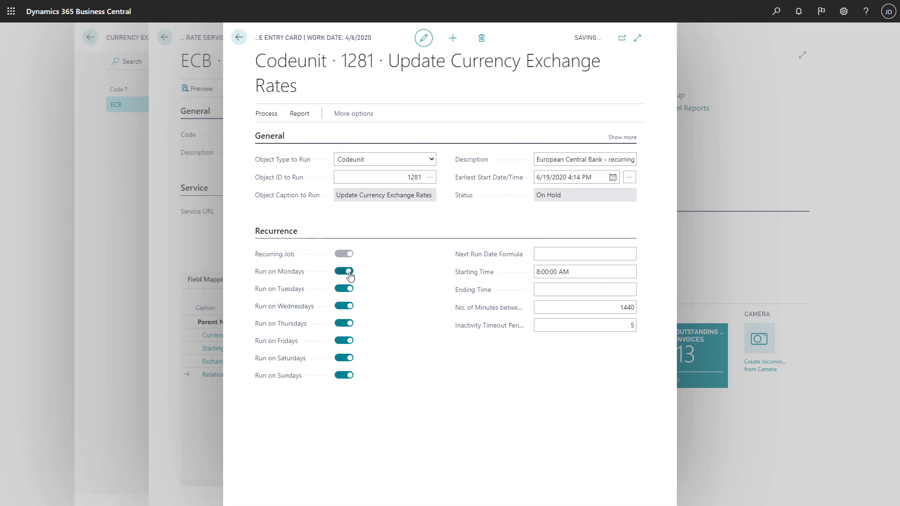
left_click(265, 116)
left_click(286, 134)
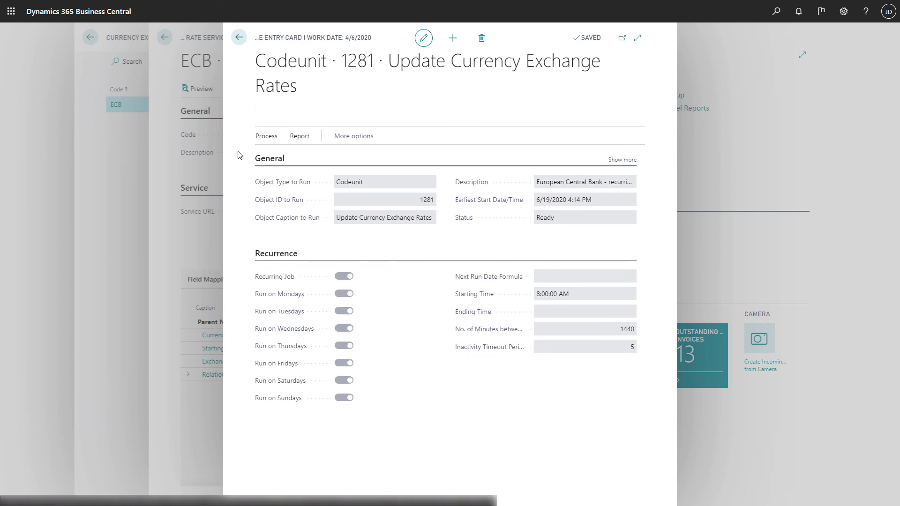
- Return to the home page, search for "exchange rate services" and reopen the Currency Exchange Rate Services list
key("Escape")
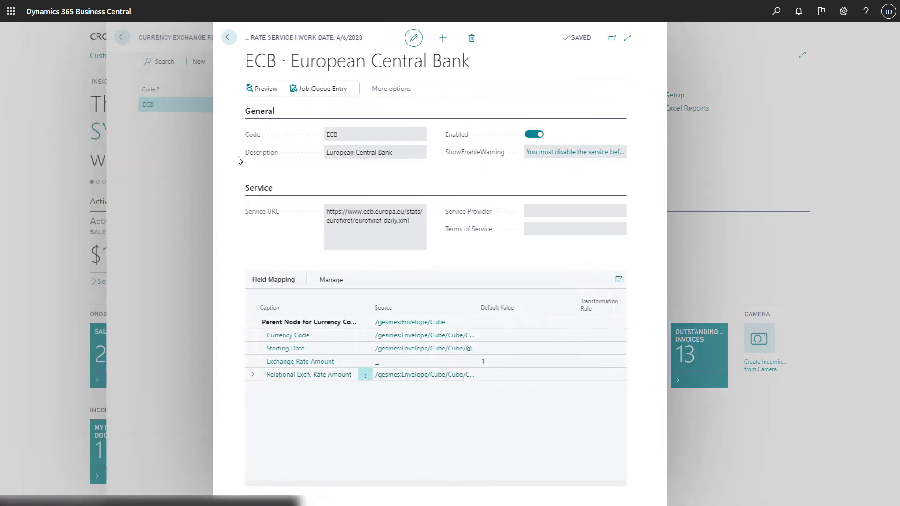
key("Escape")
key("Escape")
left_click(776, 11)
type("exchan")
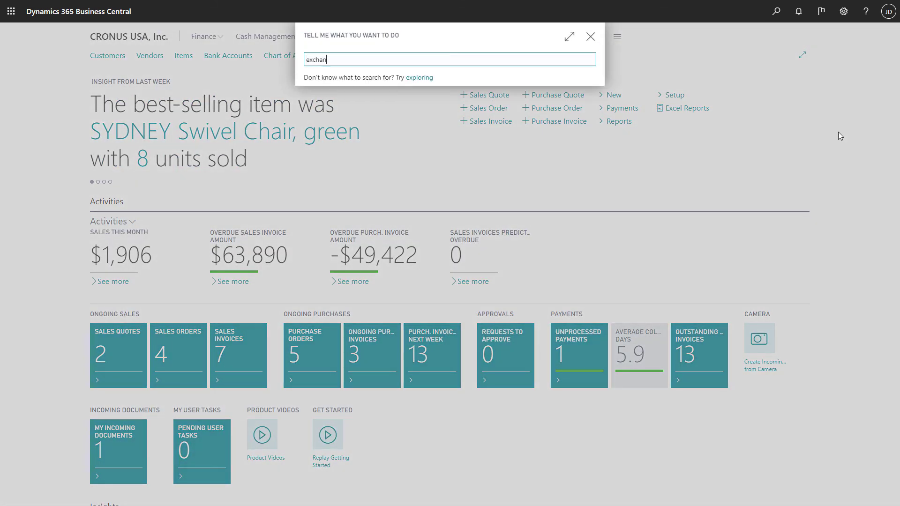
type("ge rate services")
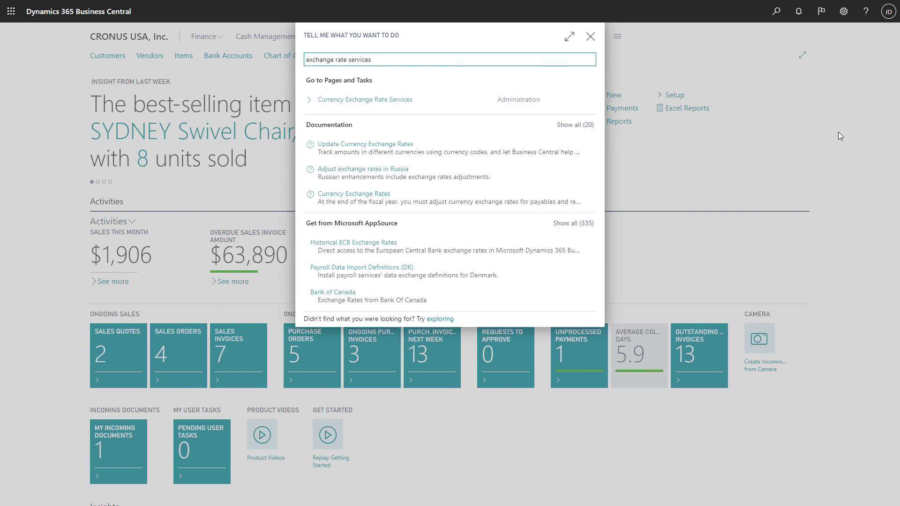
left_click(412, 101)
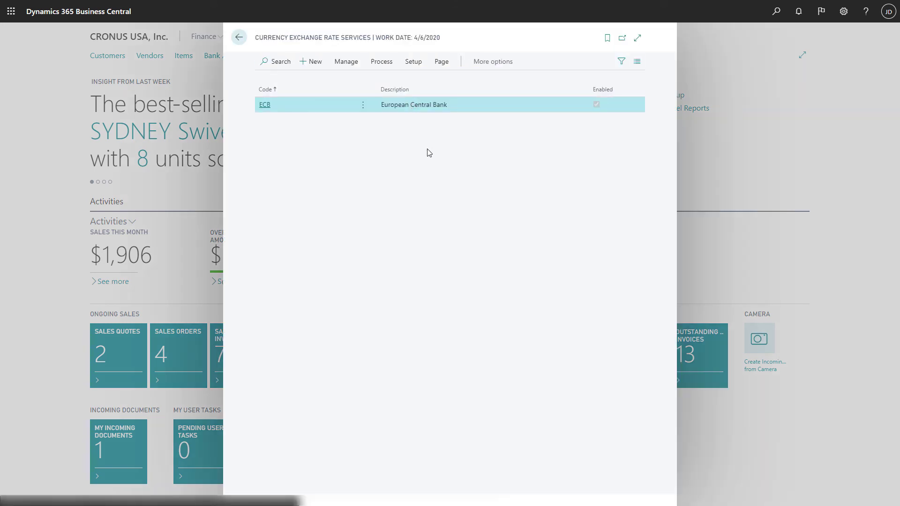